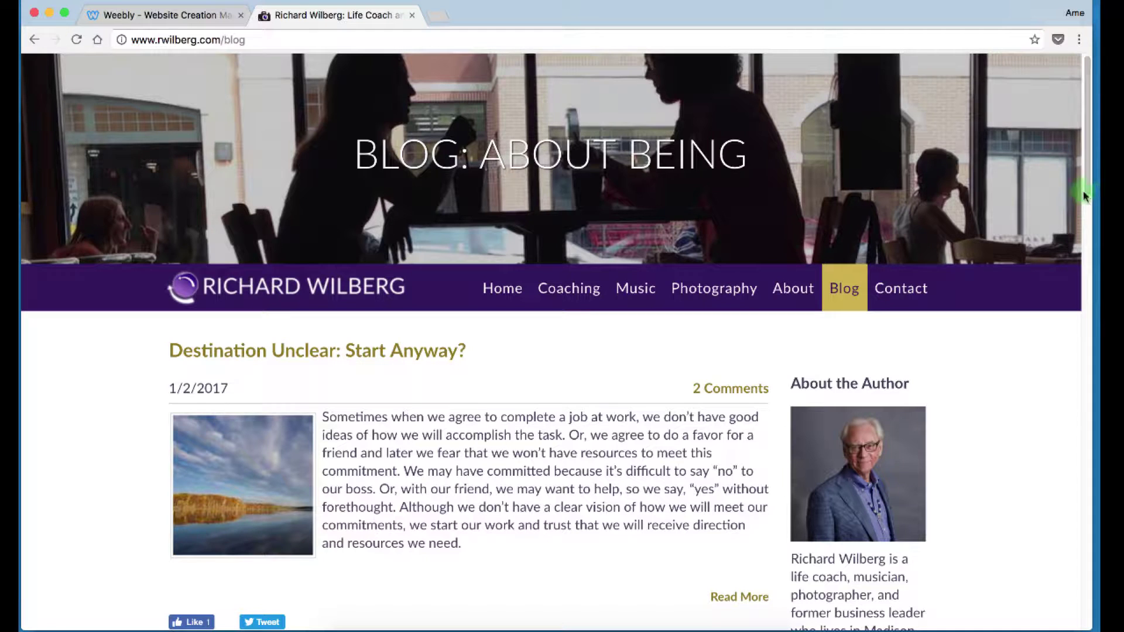
Step: Compare the two duplicate Self-development category names in the live blog sidebar
{"action": "left_click_drag", "start_coordinate": [1087, 191], "coordinate": [1042, 404]}
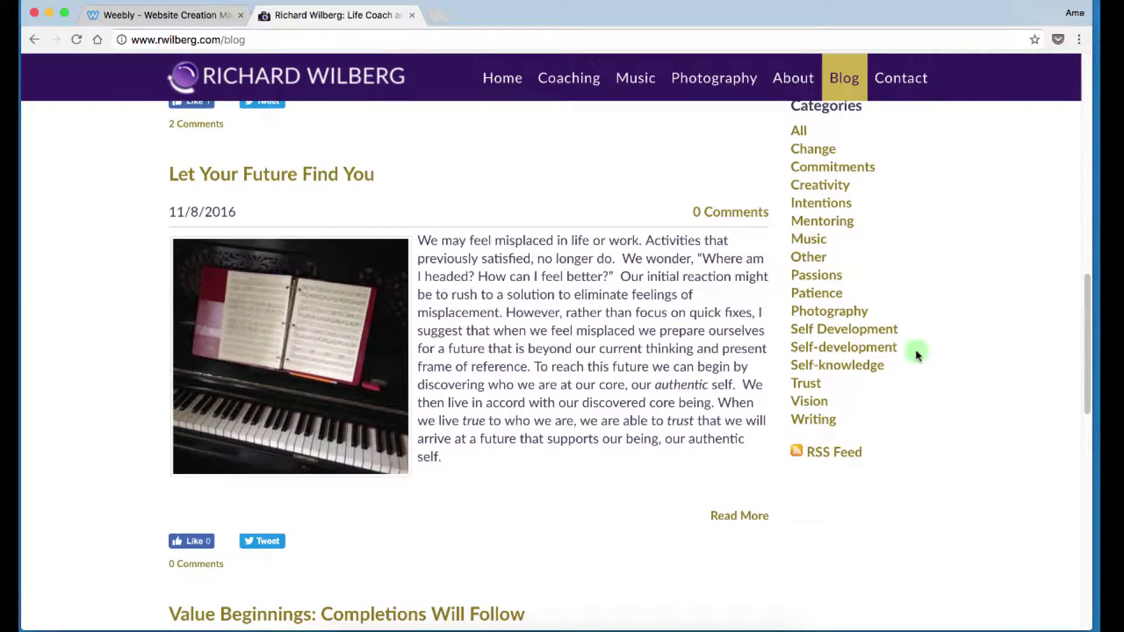
{"action": "left_click_drag", "start_coordinate": [906, 348], "coordinate": [792, 330]}
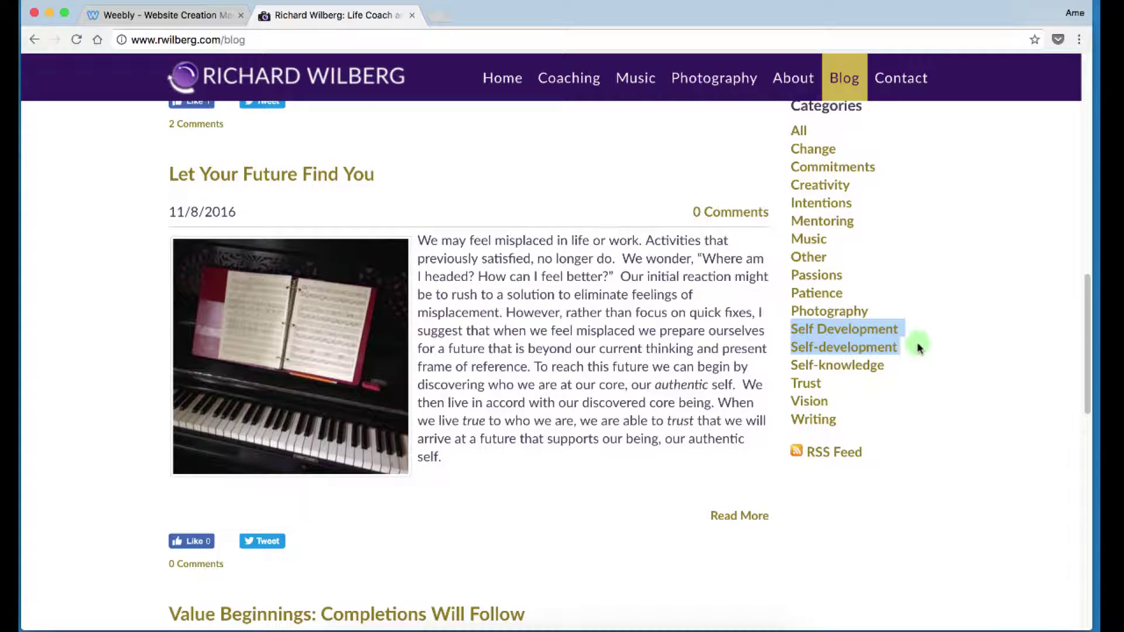
{"action": "left_click", "coordinate": [938, 337]}
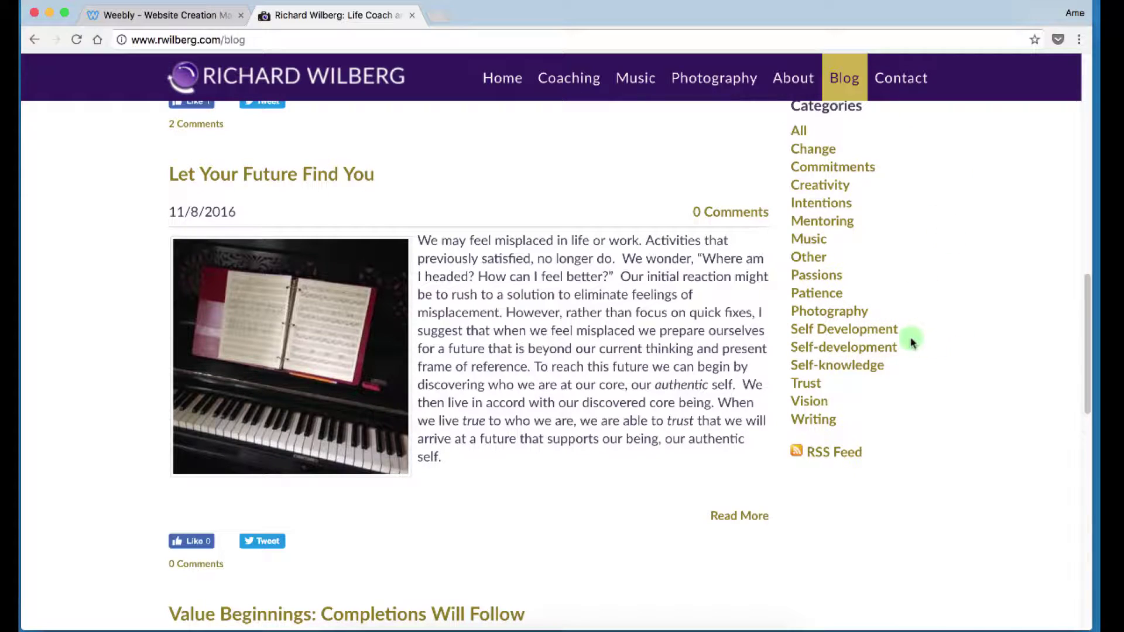
{"action": "left_click_drag", "start_coordinate": [899, 348], "coordinate": [790, 349]}
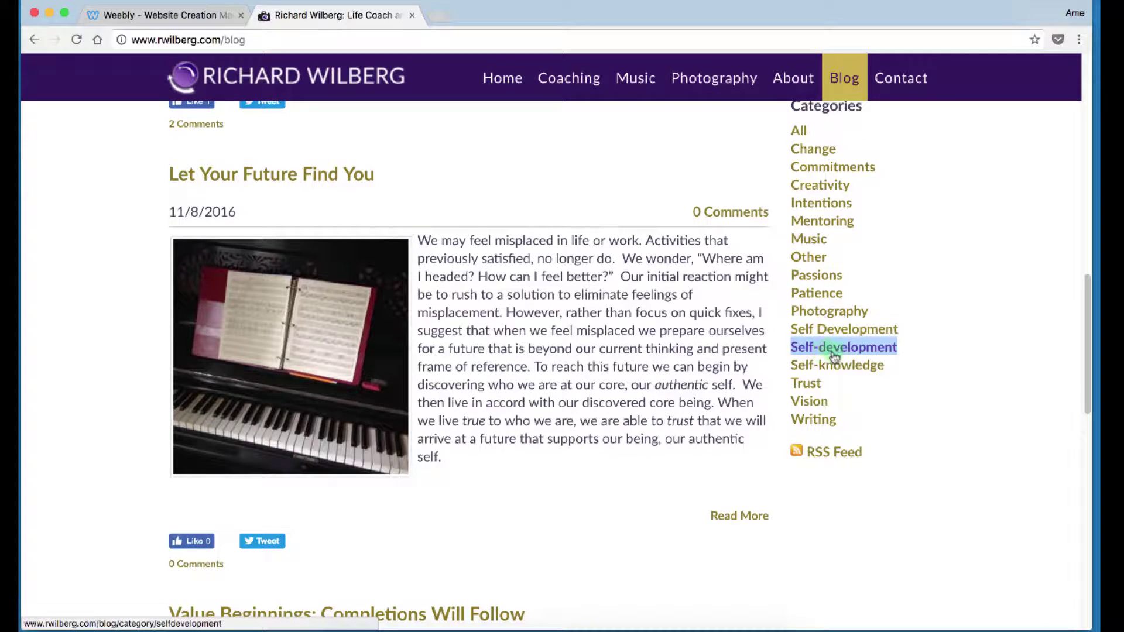
{"action": "left_click", "coordinate": [941, 315]}
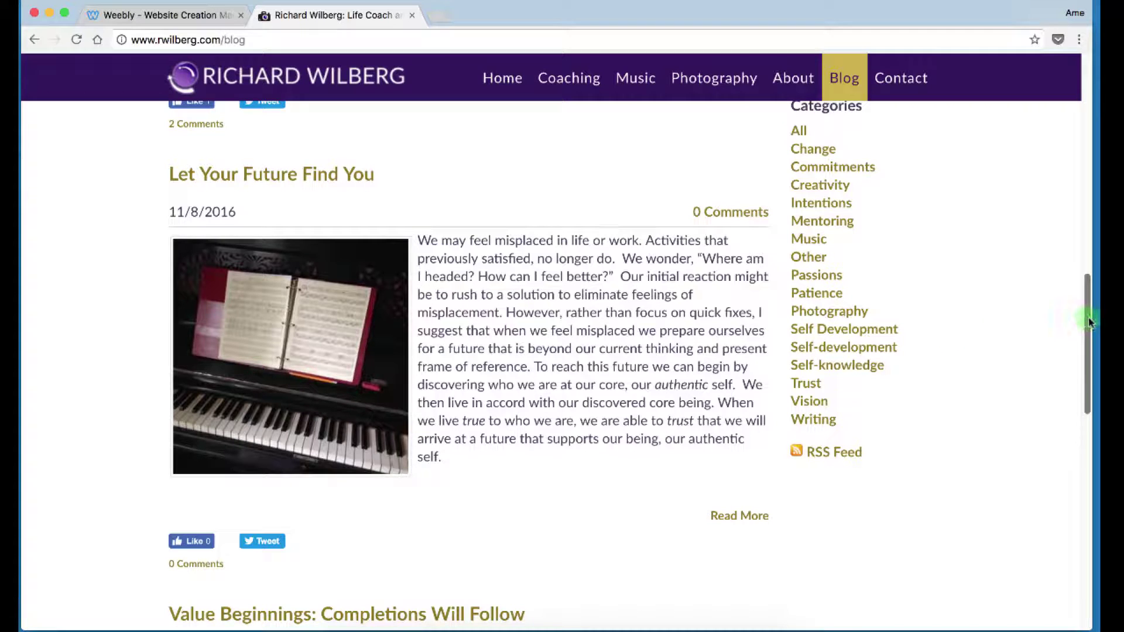
Step: Find 'Let Go of Letting Go' as the post filed under Self-development, then go to the site editor
{"action": "left_click_drag", "start_coordinate": [1090, 322], "coordinate": [1090, 309]}
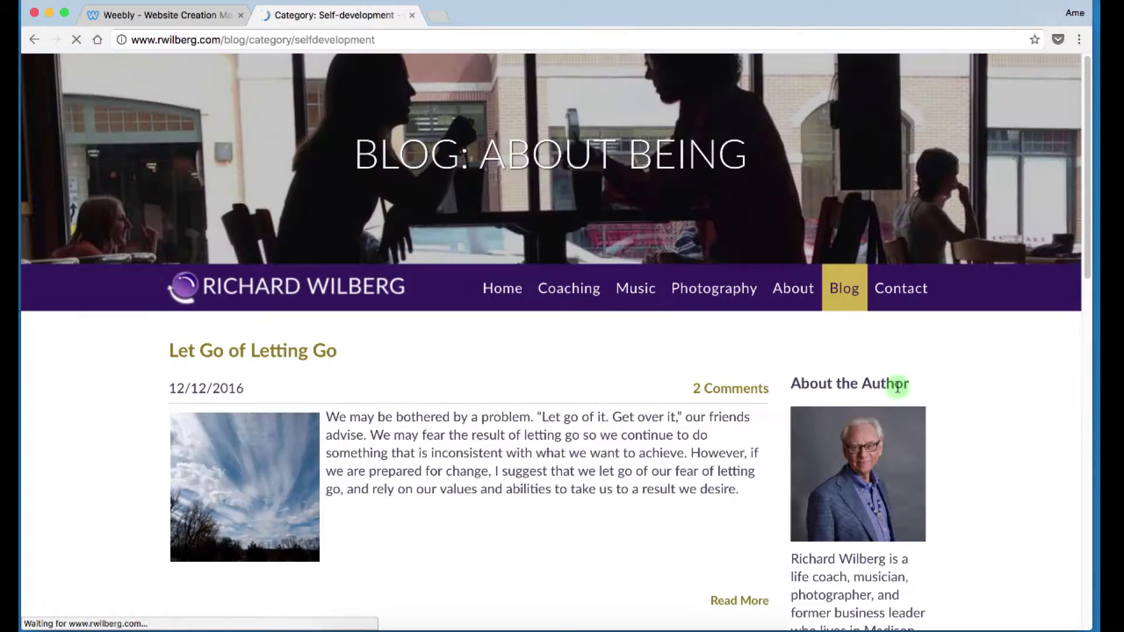
{"action": "left_click_drag", "start_coordinate": [1086, 275], "coordinate": [1057, 345]}
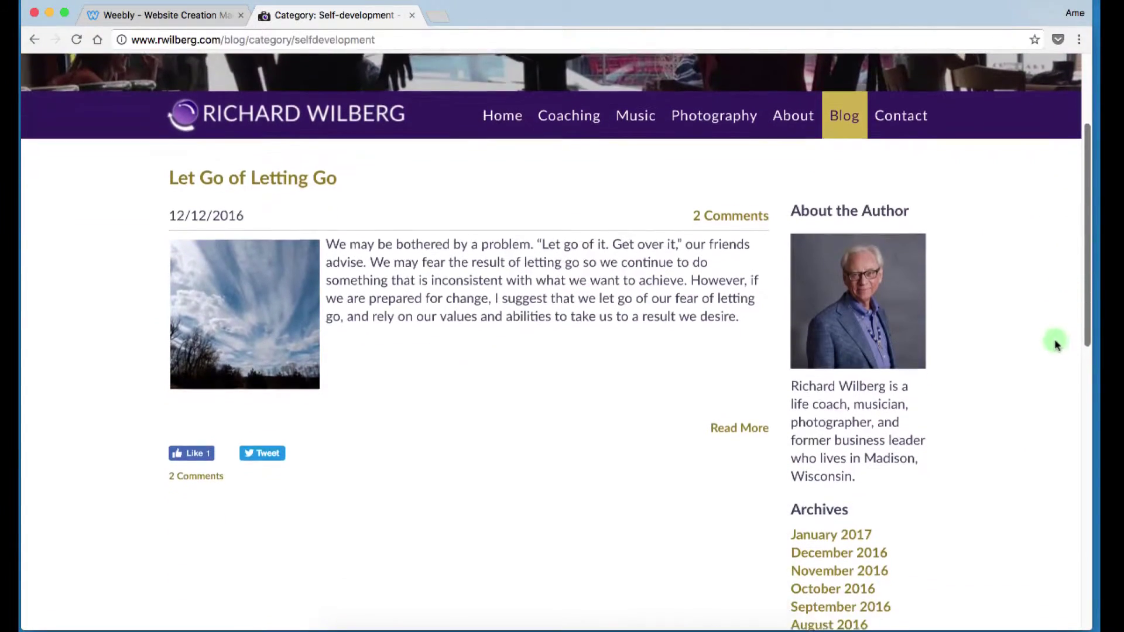
{"action": "scroll", "coordinate": [1049, 360], "scroll_direction": "down", "scroll_amount": 2}
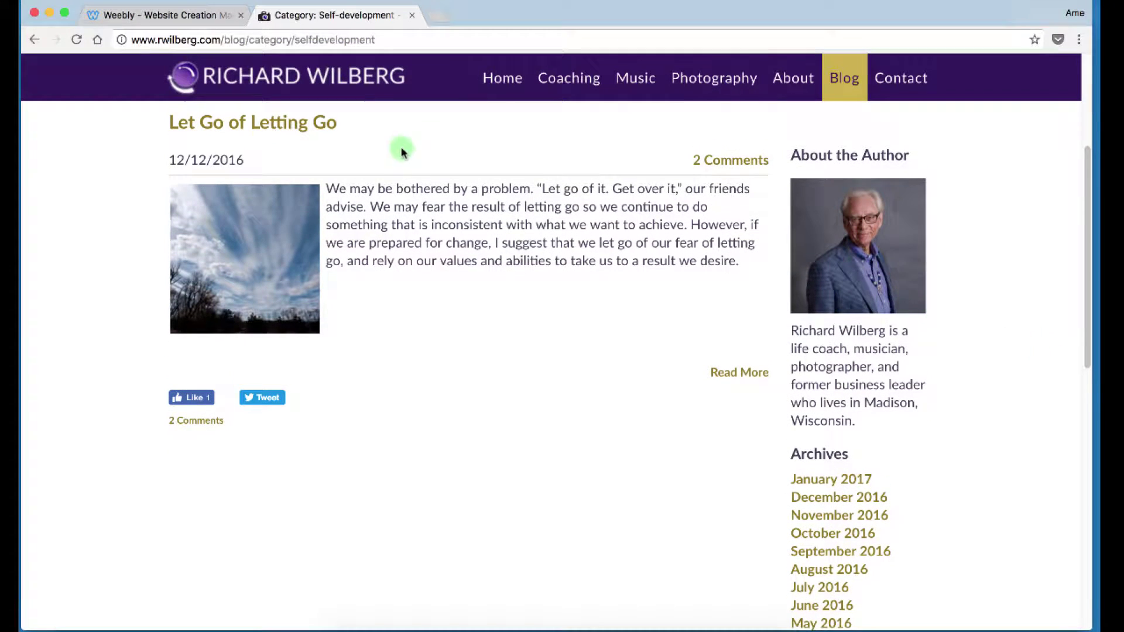
{"action": "left_click_drag", "start_coordinate": [326, 121], "coordinate": [165, 121]}
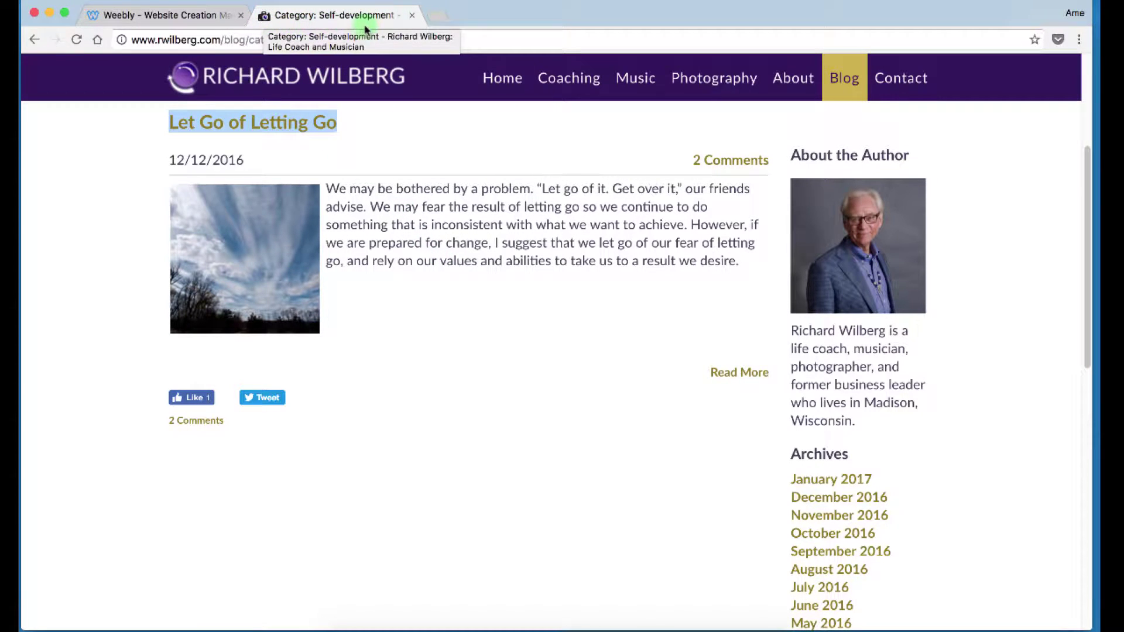
{"action": "left_click", "coordinate": [187, 18]}
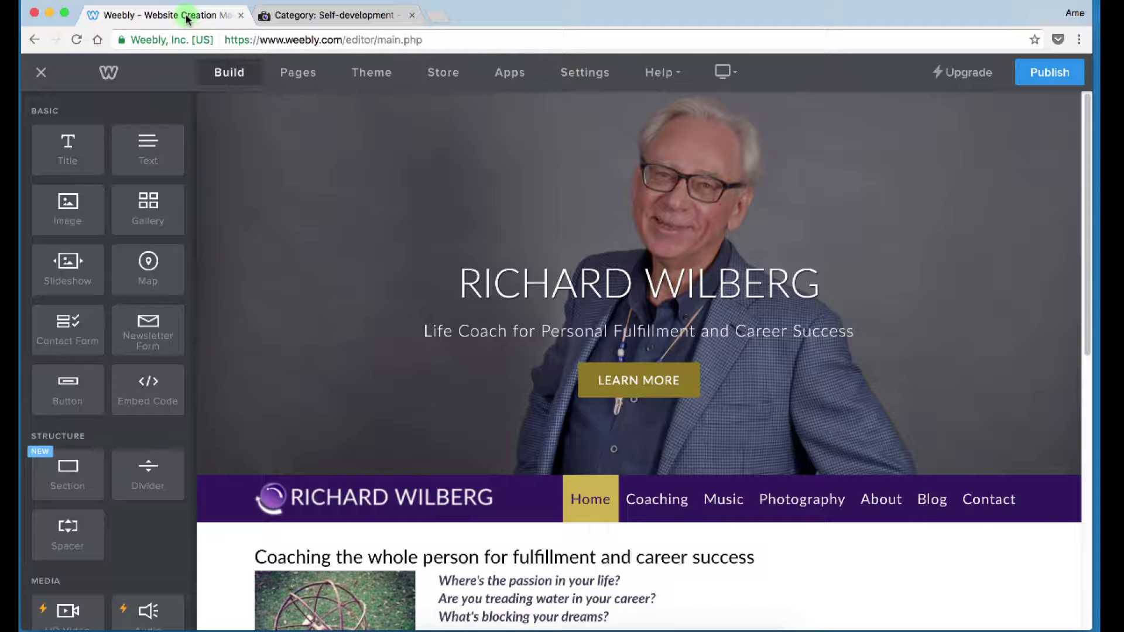
{"action": "left_click", "coordinate": [314, 20]}
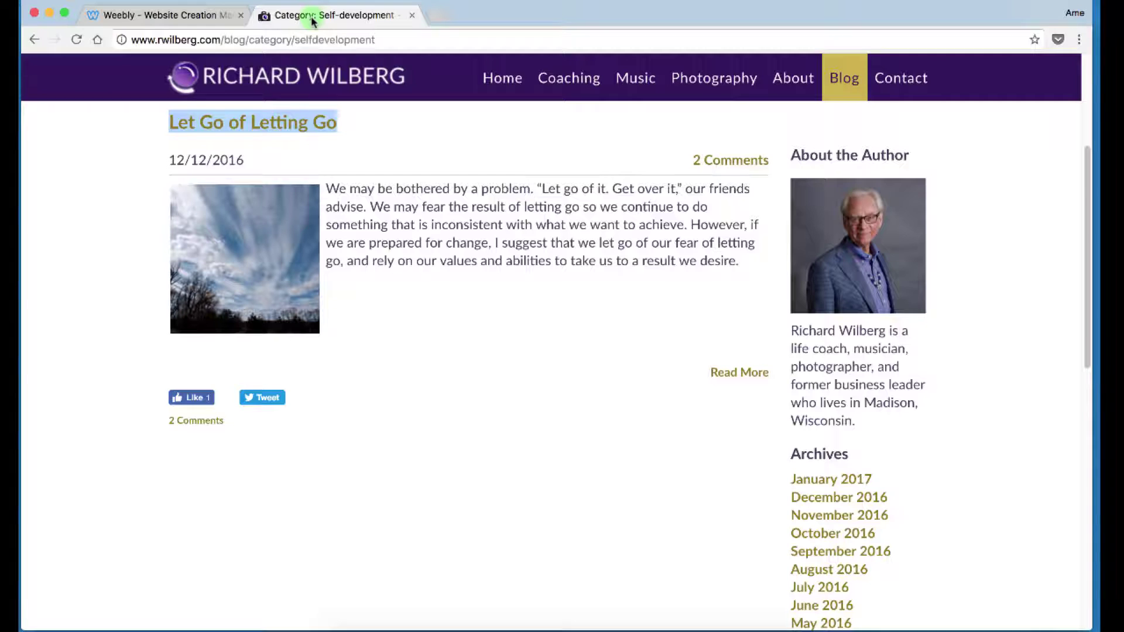
Step: Go to the editor's Blog page and open 'Let Go of Letting Go' in the Blog Editor
{"action": "left_click", "coordinate": [198, 22]}
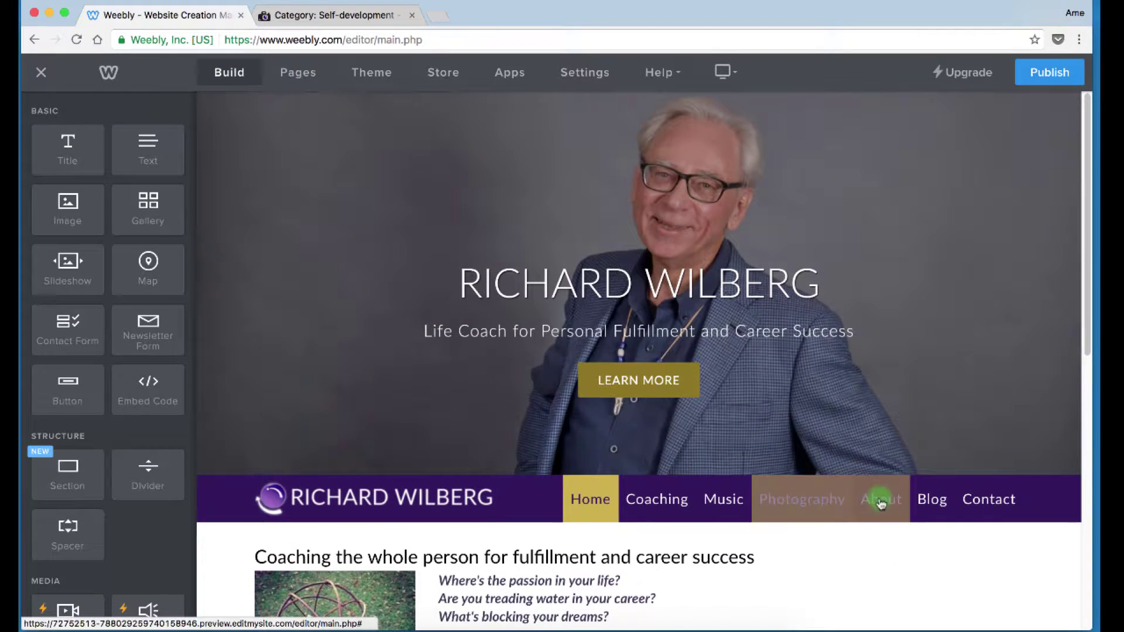
{"action": "left_click", "coordinate": [938, 505]}
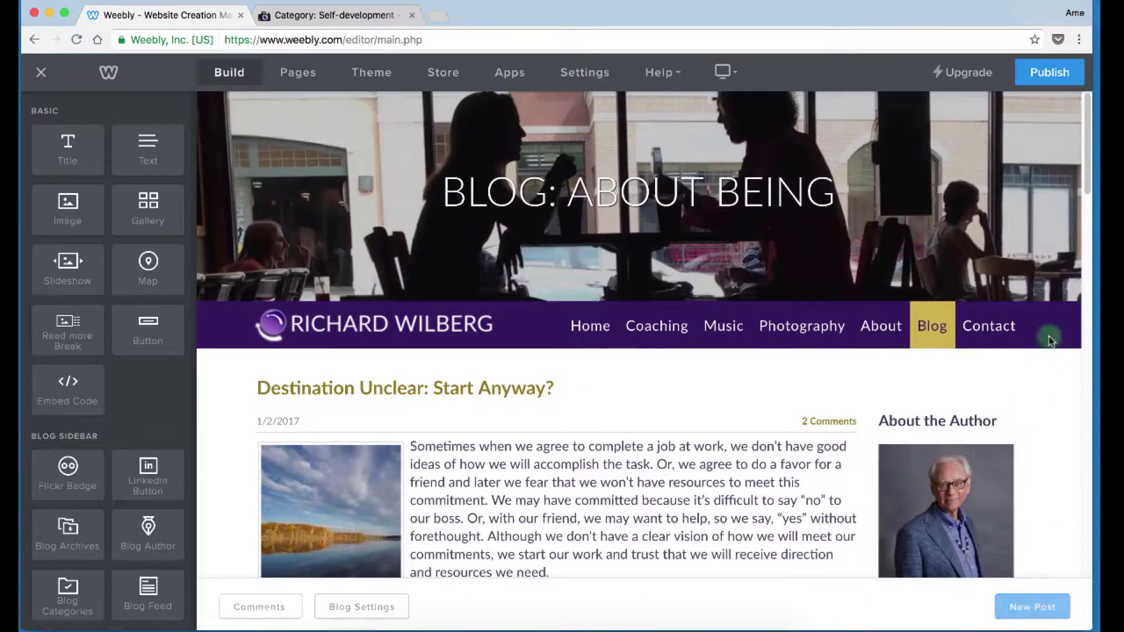
{"action": "left_click_drag", "start_coordinate": [1087, 181], "coordinate": [1049, 301]}
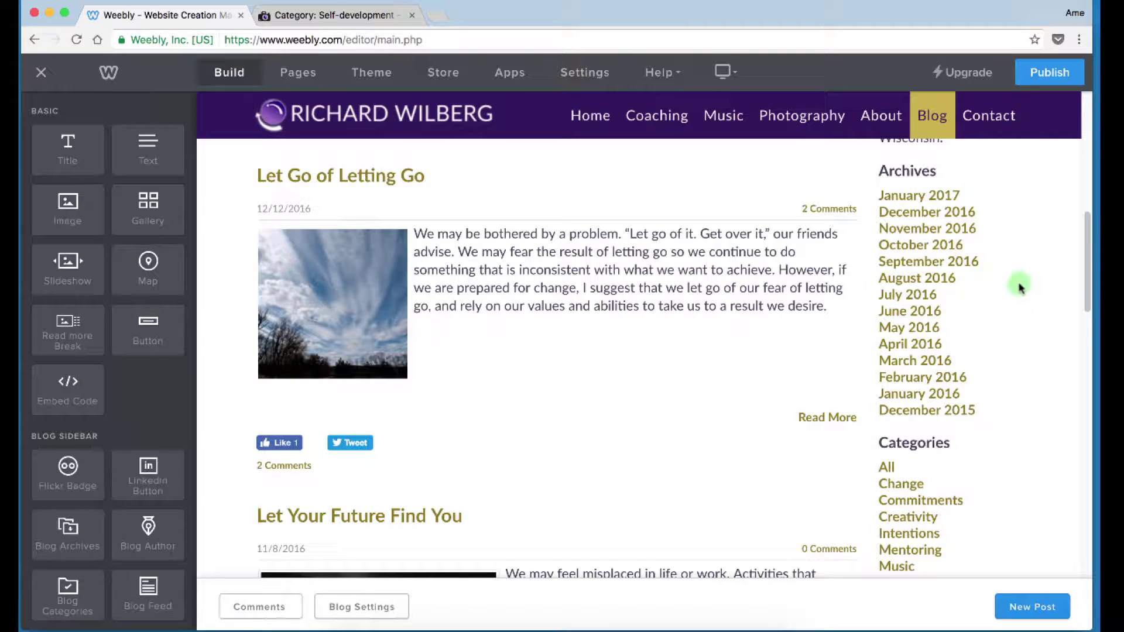
{"action": "left_click", "coordinate": [346, 20]}
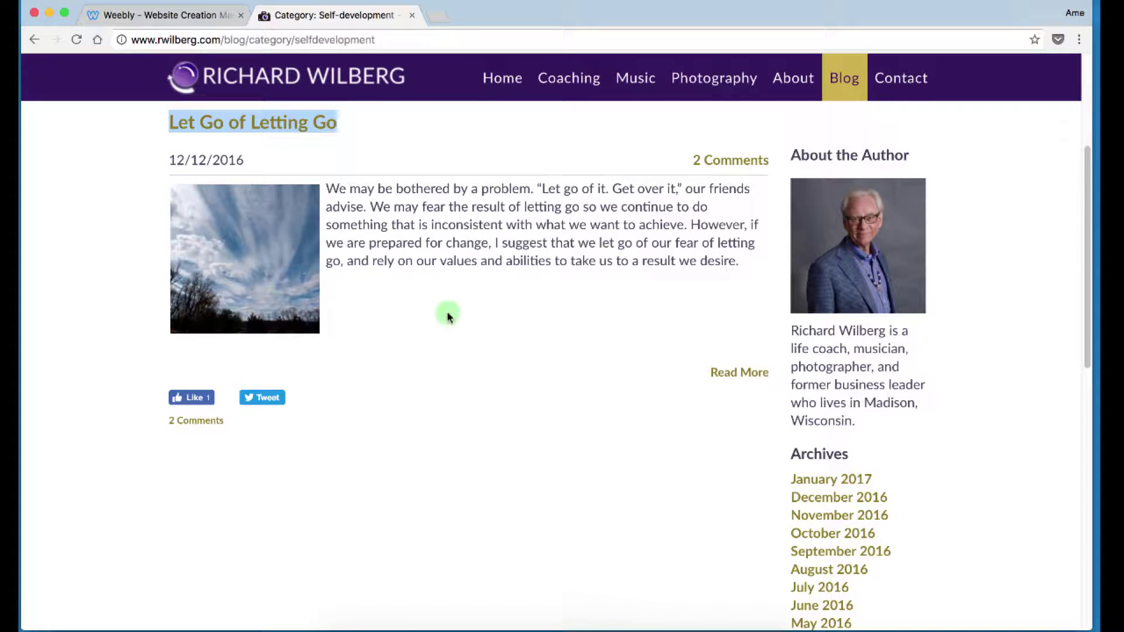
{"action": "left_click", "coordinate": [211, 21]}
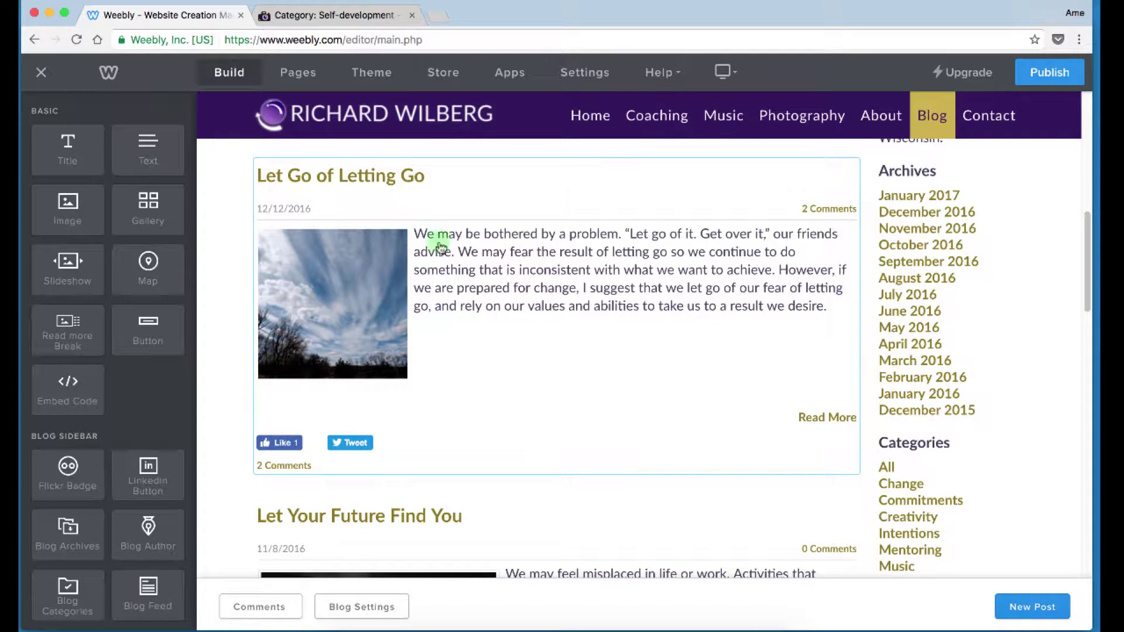
{"action": "left_click", "coordinate": [520, 258]}
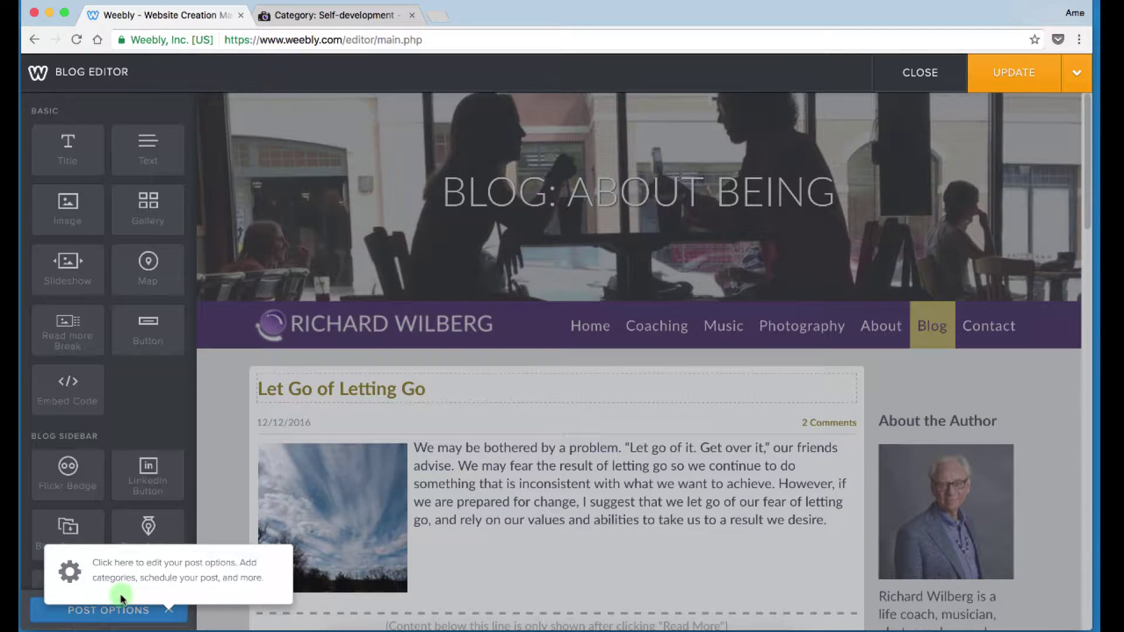
Step: Delete the Self-development tag in Post Options, keeping Change, Creativity and Other
{"action": "left_click", "coordinate": [134, 607]}
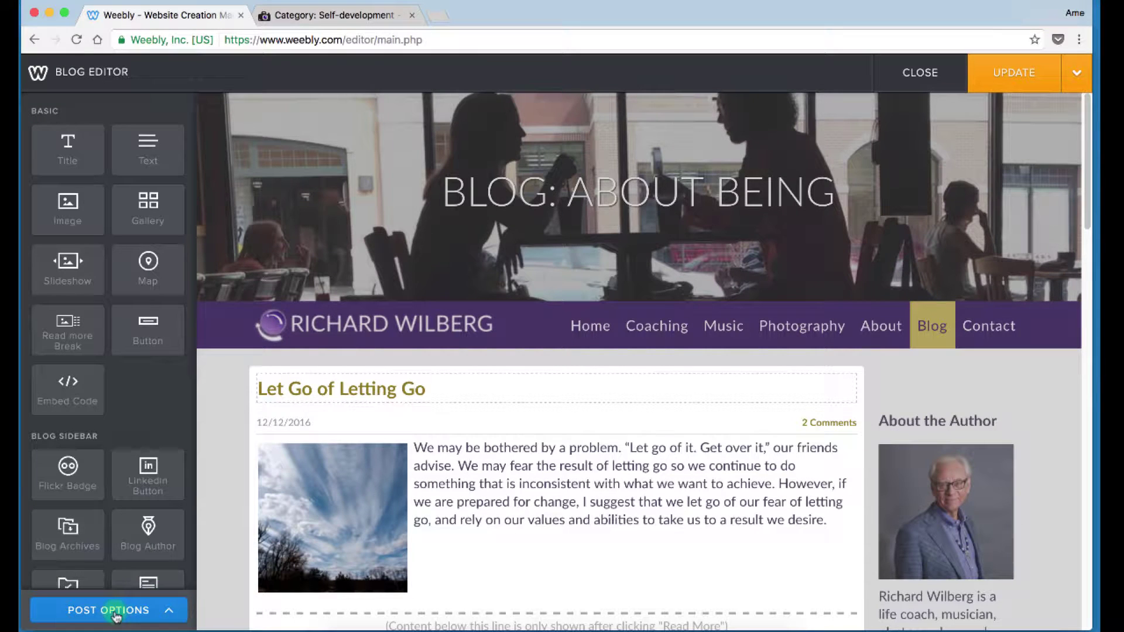
{"action": "left_click", "coordinate": [169, 612]}
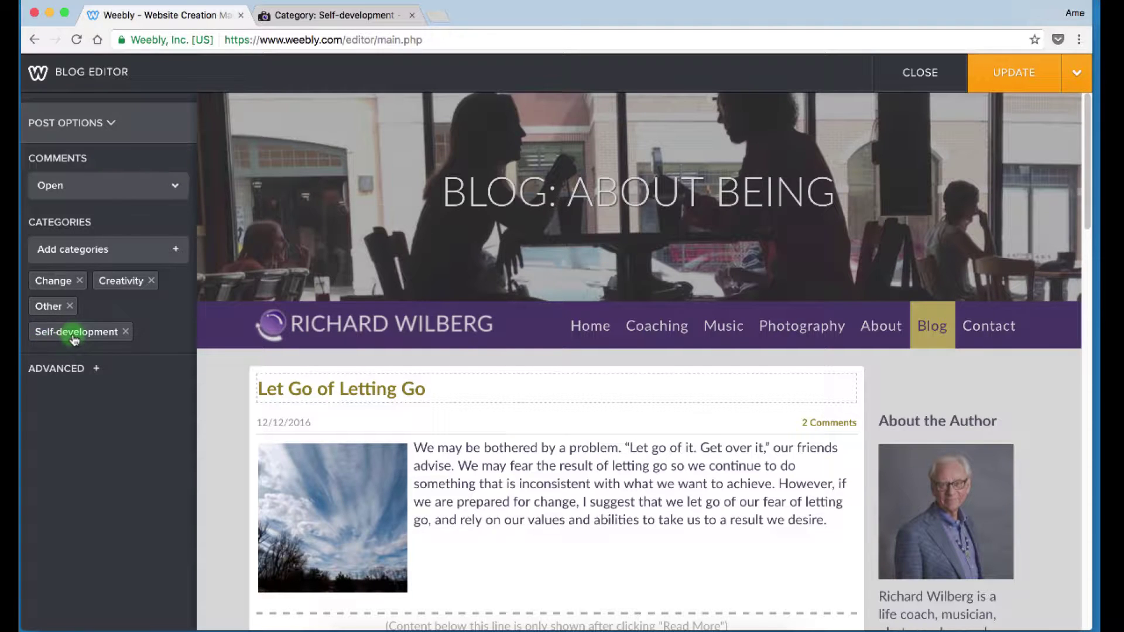
{"action": "left_click", "coordinate": [126, 332]}
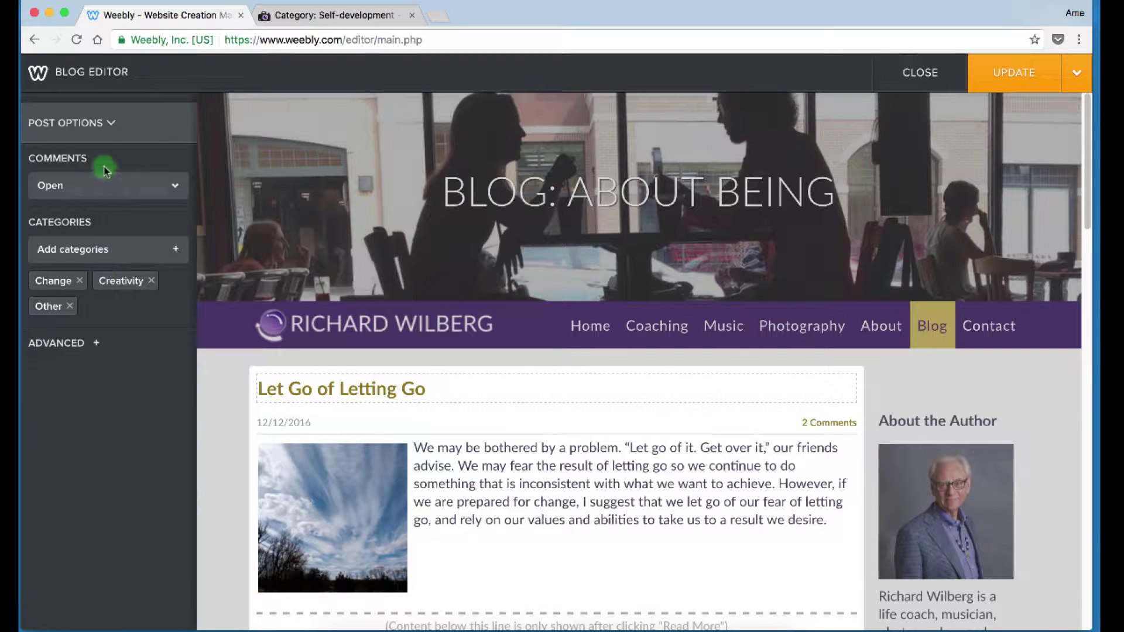
{"action": "left_click", "coordinate": [92, 124]}
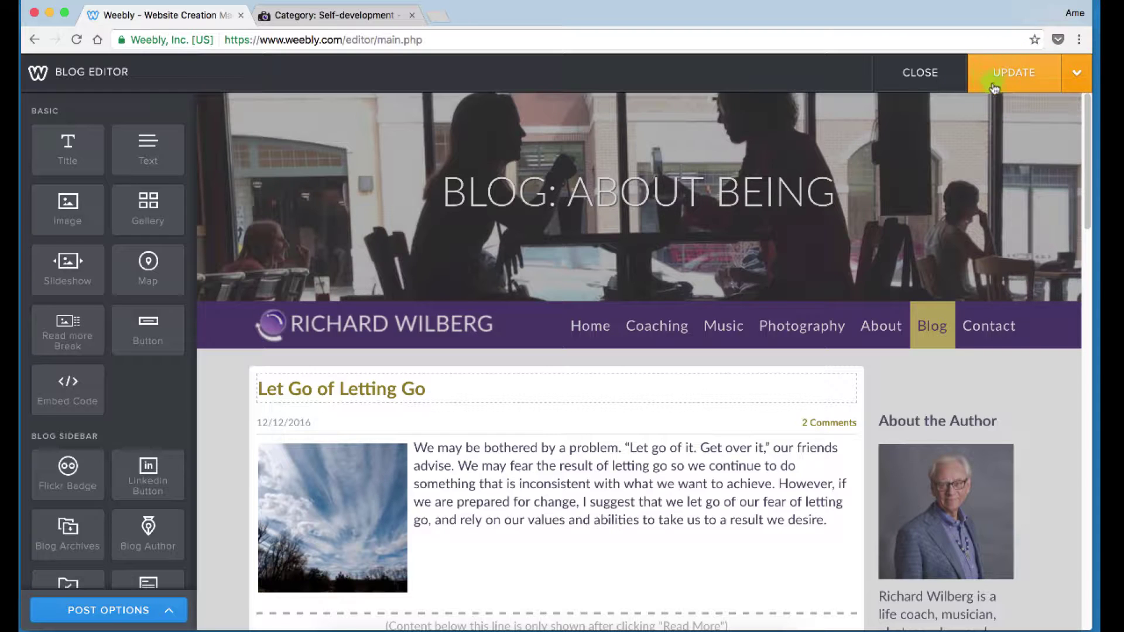
Step: Update the post, then publish the entire website, dismissing both confirmations
{"action": "left_click", "coordinate": [1022, 75]}
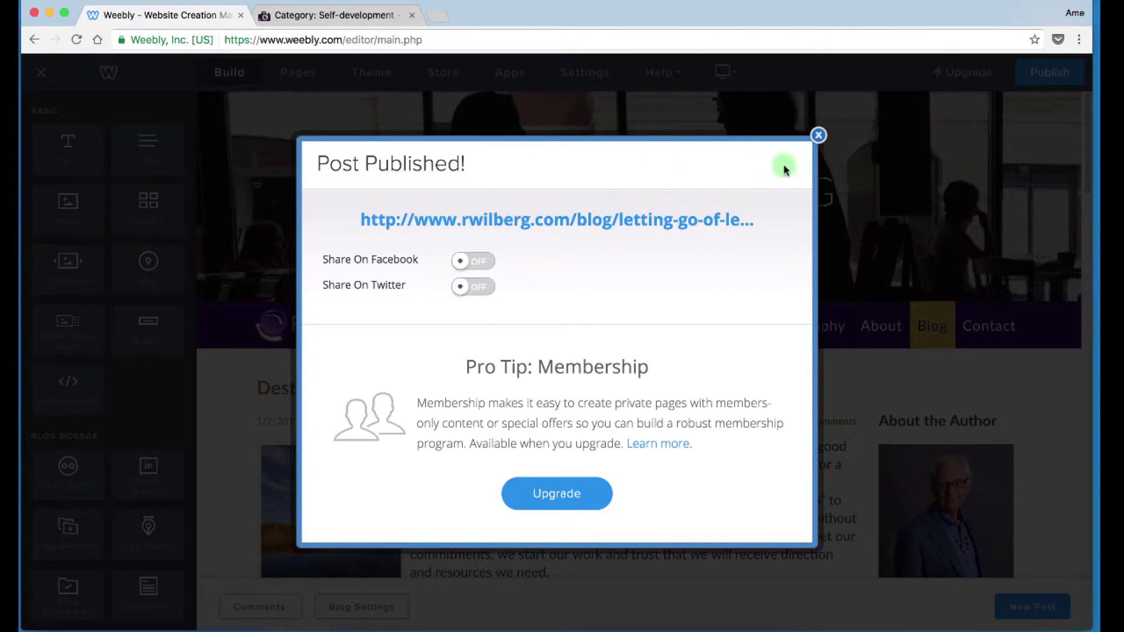
{"action": "left_click", "coordinate": [819, 136]}
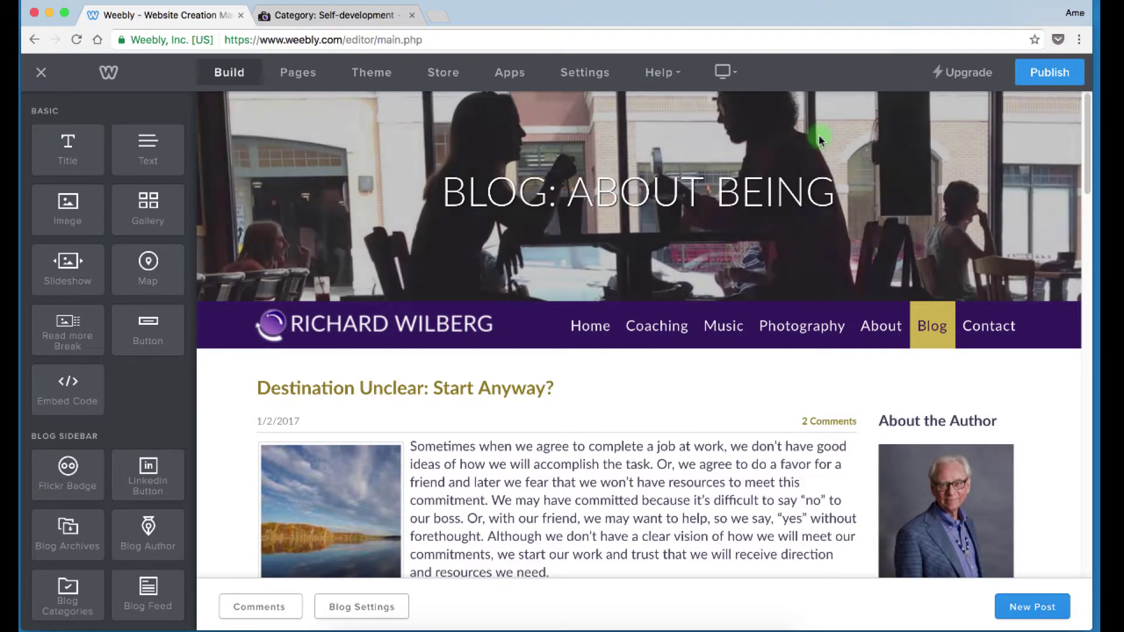
{"action": "left_click", "coordinate": [1042, 73]}
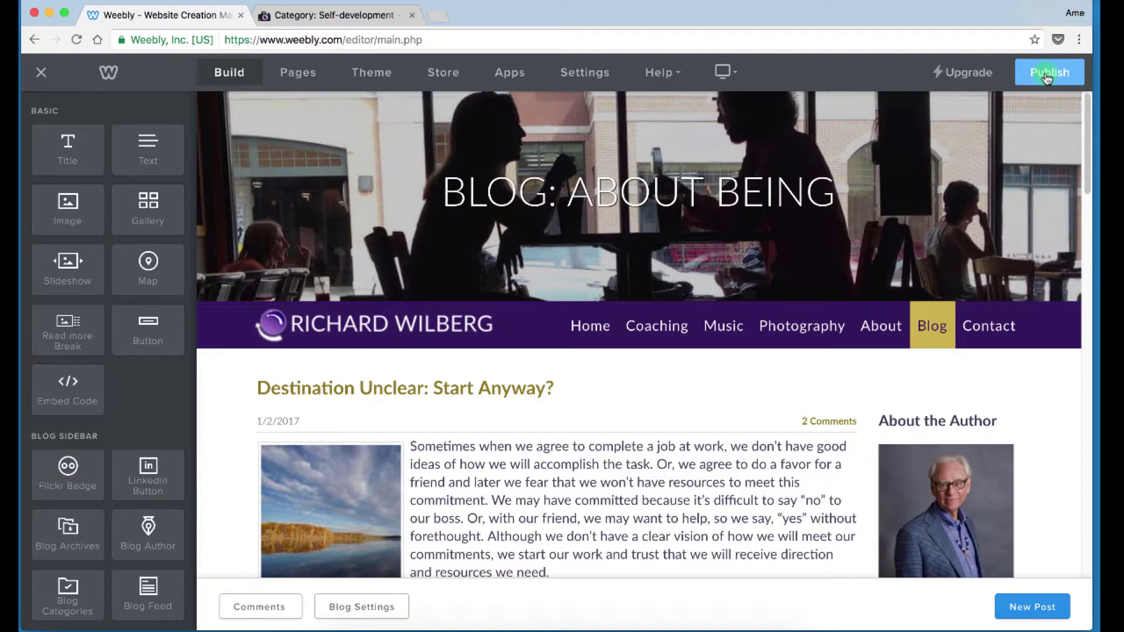
{"action": "left_click", "coordinate": [1048, 75]}
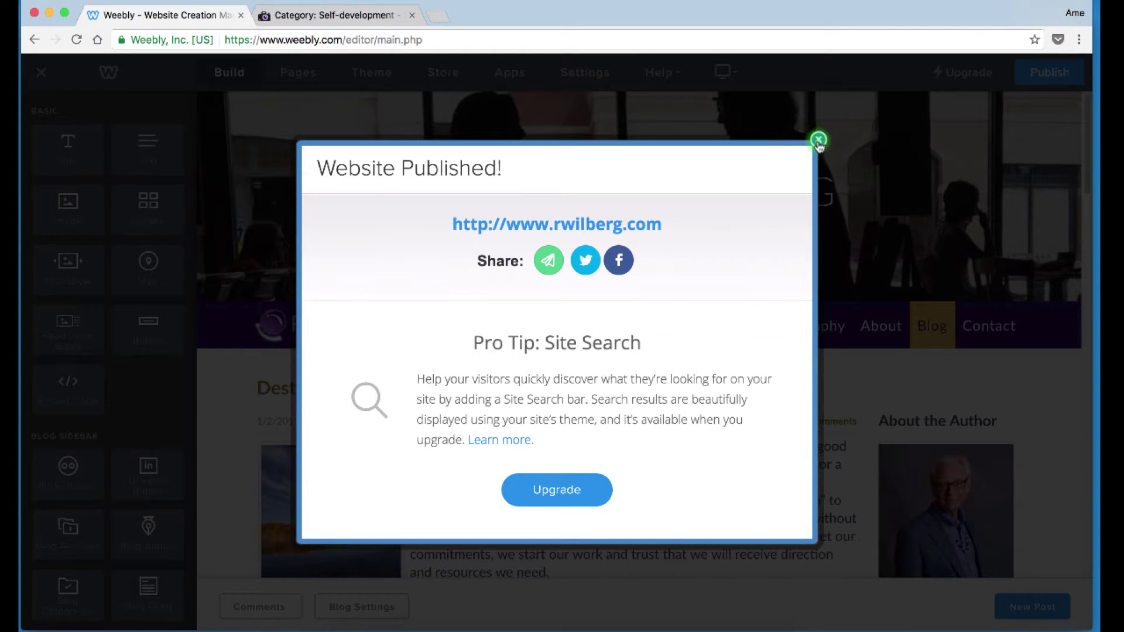
{"action": "left_click", "coordinate": [818, 140]}
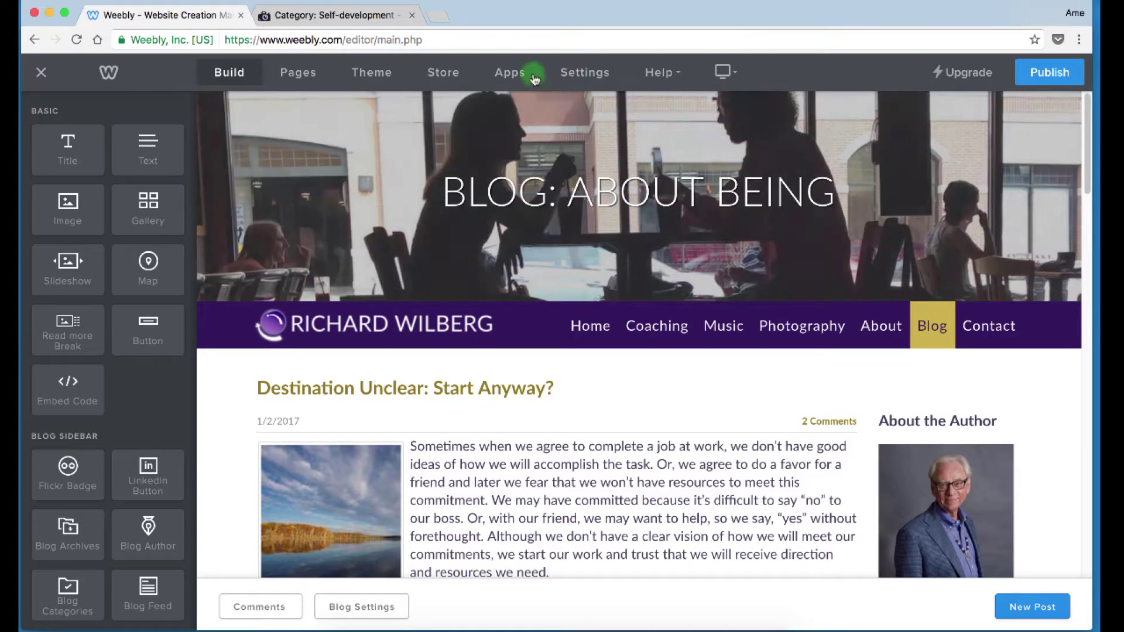
Step: Reload the live Blog page and confirm only one 'Self Development' category remains
{"action": "left_click", "coordinate": [336, 18]}
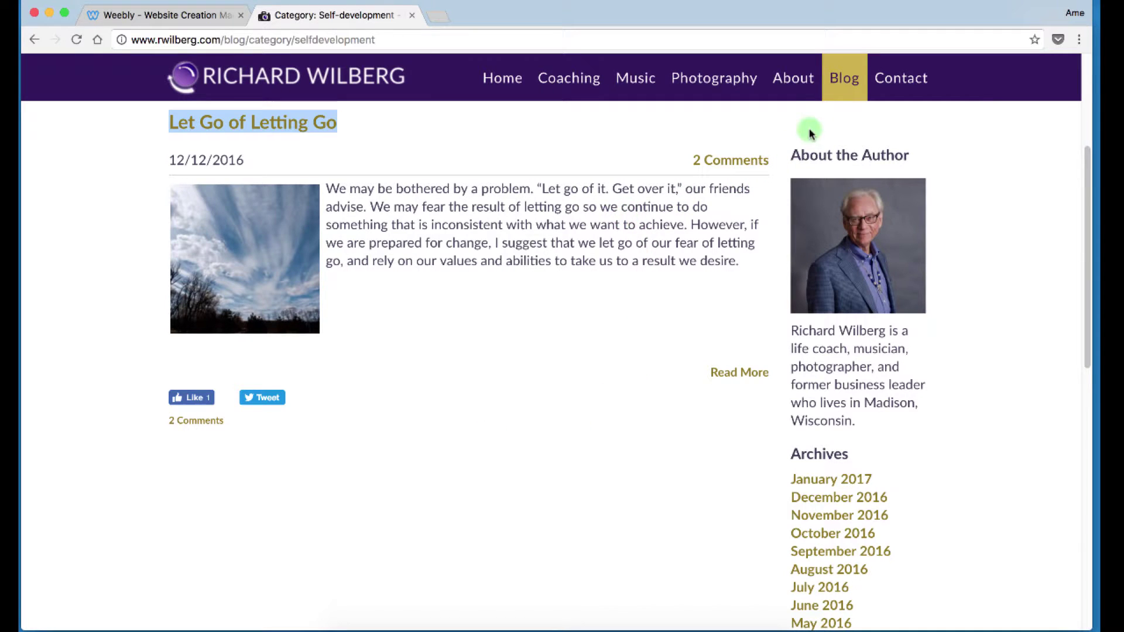
{"action": "left_click", "coordinate": [845, 84]}
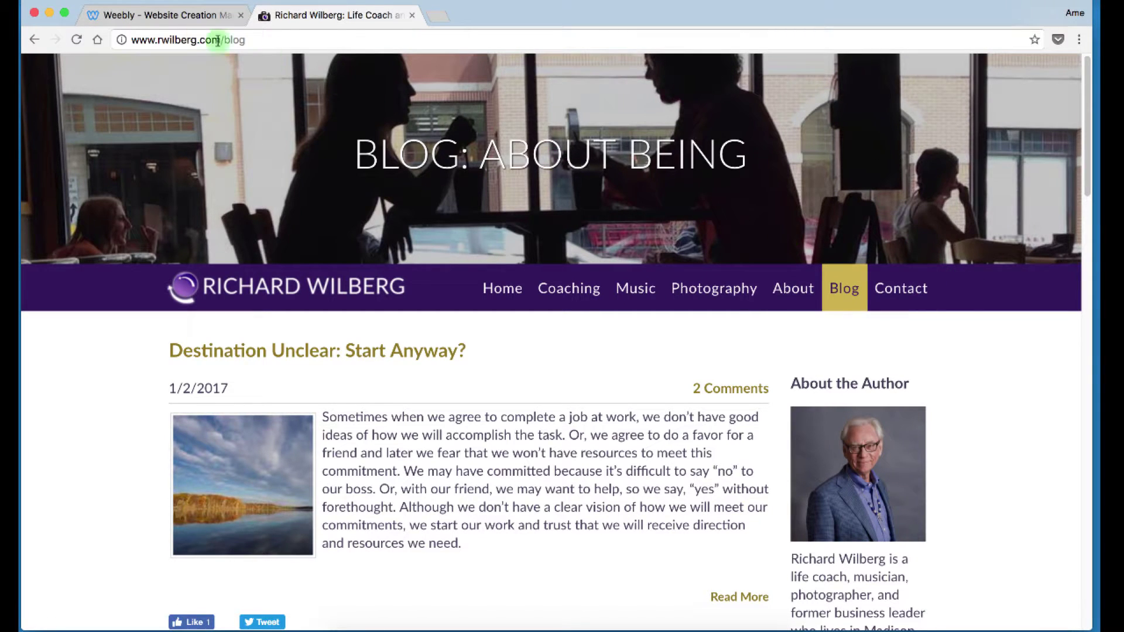
{"action": "left_click", "coordinate": [77, 42]}
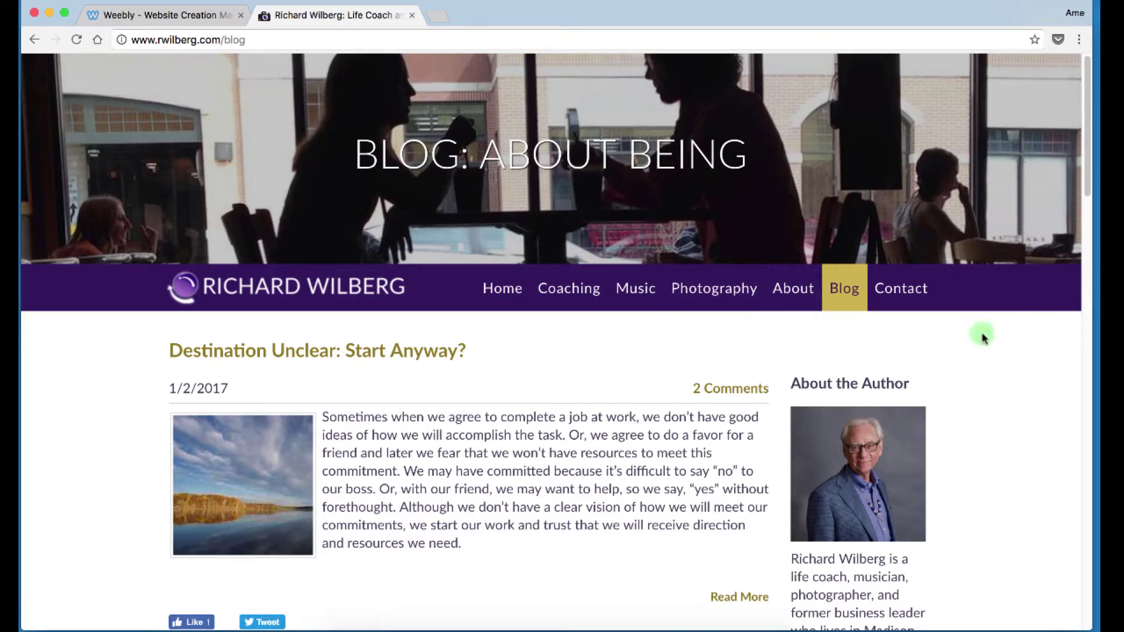
{"action": "left_click_drag", "start_coordinate": [1087, 193], "coordinate": [947, 388]}
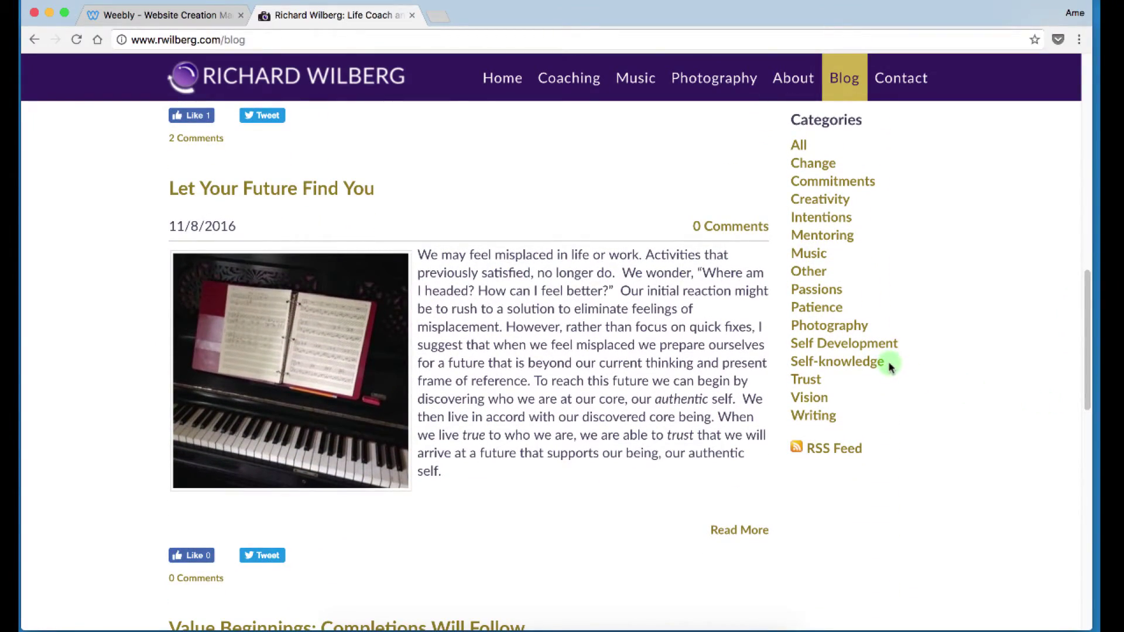
{"action": "left_click_drag", "start_coordinate": [901, 343], "coordinate": [792, 344]}
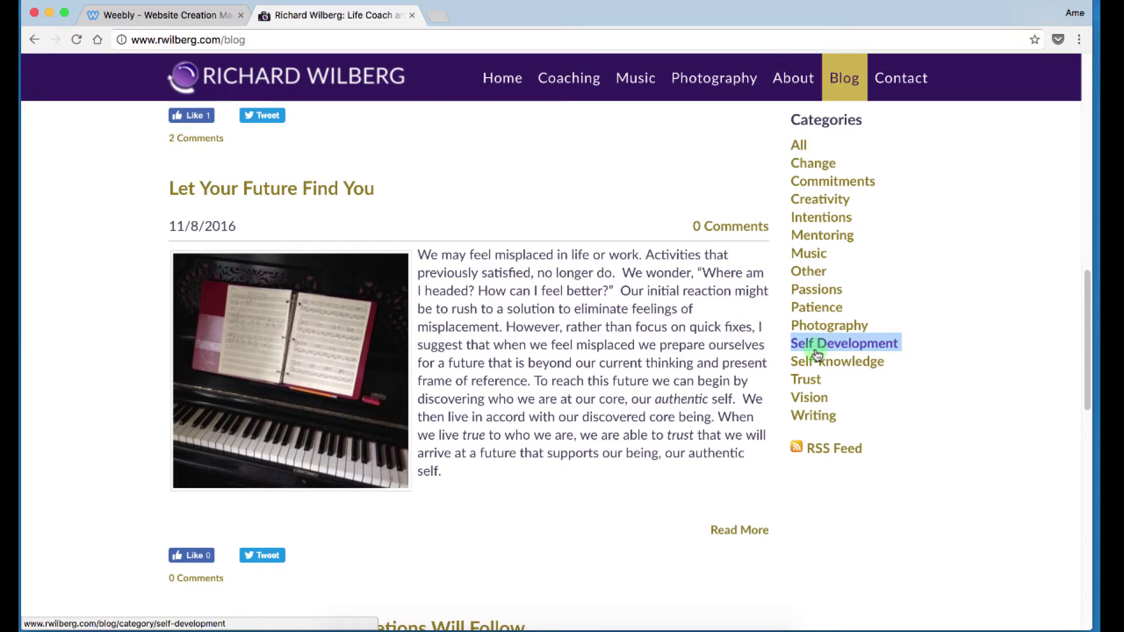
{"action": "left_click", "coordinate": [909, 361]}
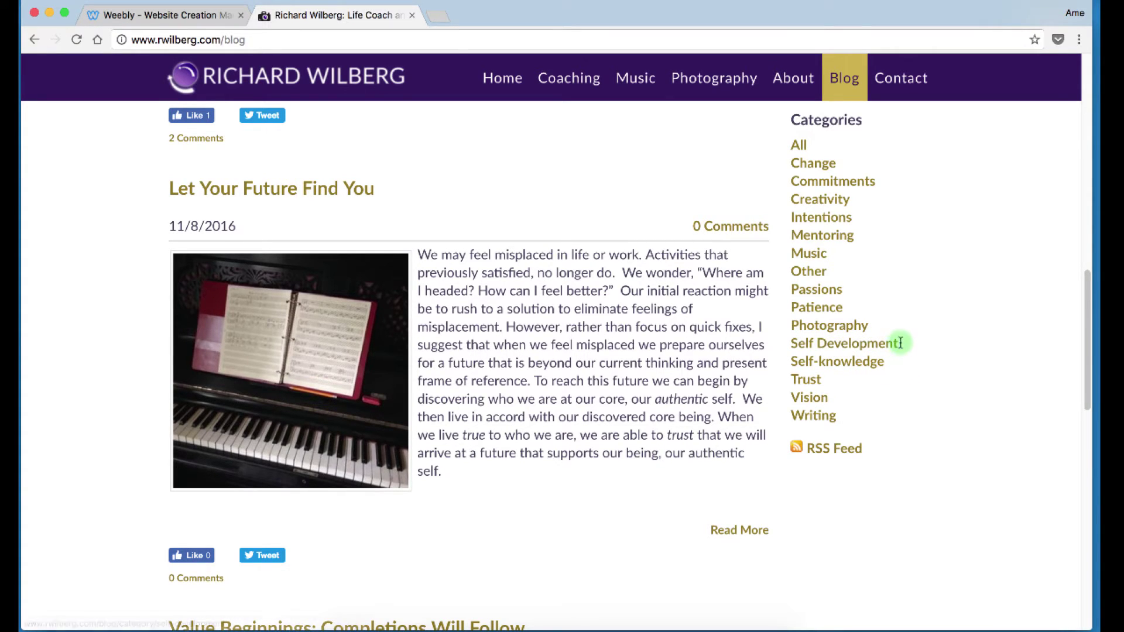